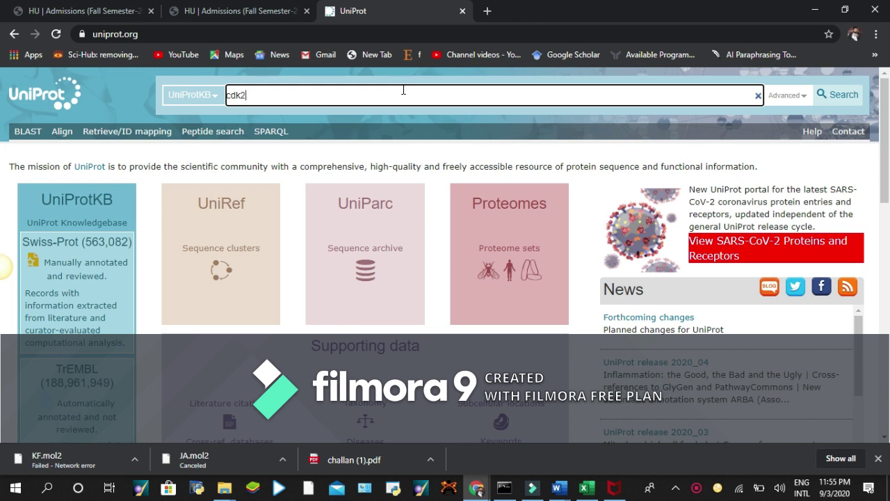
# Search UniProtKB for cdk2, open the human entry P24941, and go to its Sequences section.
pyautogui.press('Return')
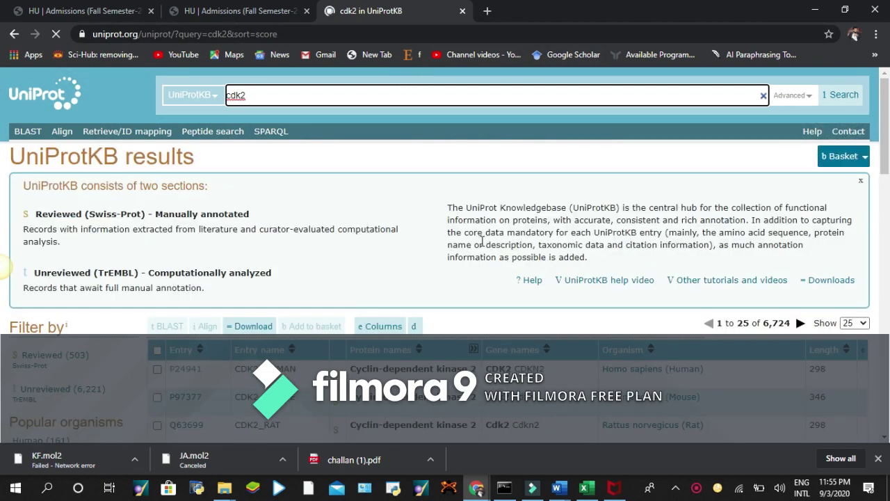
pyautogui.scroll(-4, 466, 209)
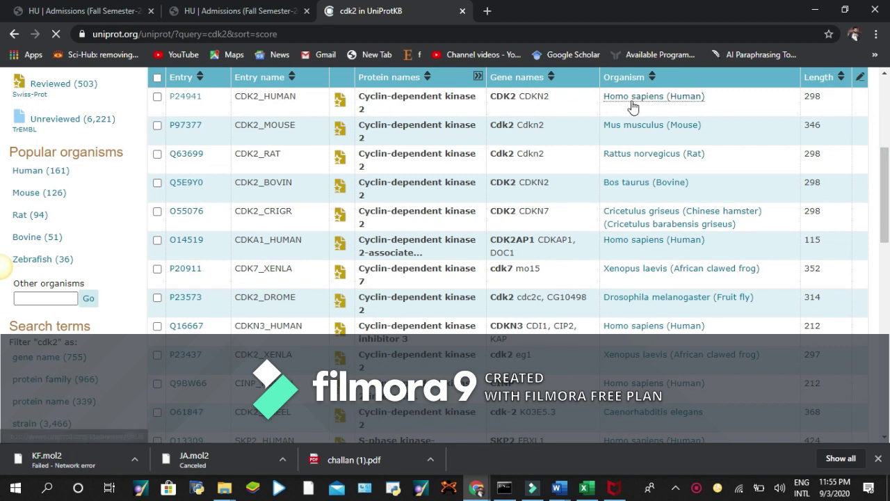
pyautogui.click(185, 98)
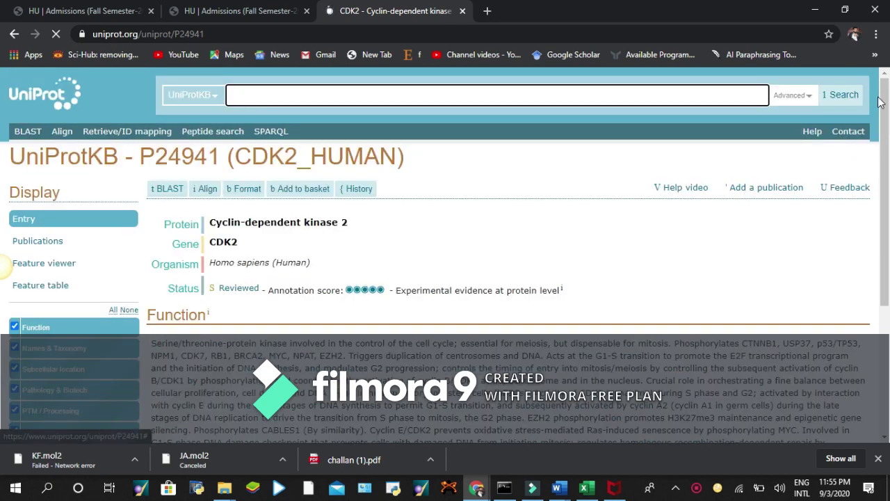
pyautogui.scroll(-3, 883, 208)
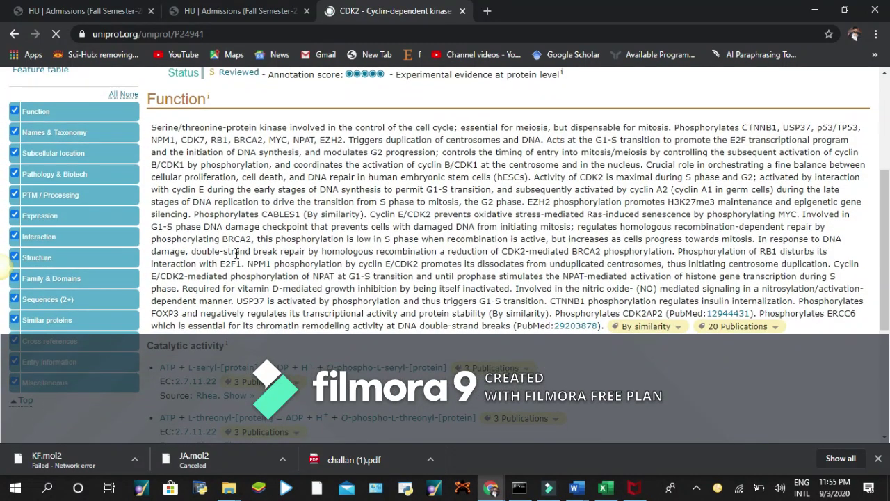
pyautogui.click(51, 300)
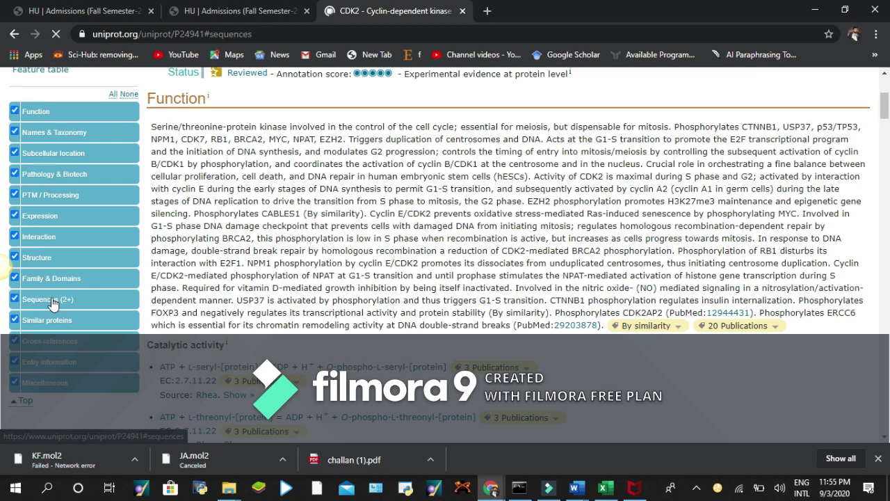
# Search Google for "coch server" in a new tab and open the Zhang Lab COACH protein-ligand binding site prediction page.
pyautogui.click(486, 11)
pyautogui.write('co')
pyautogui.press('Return')
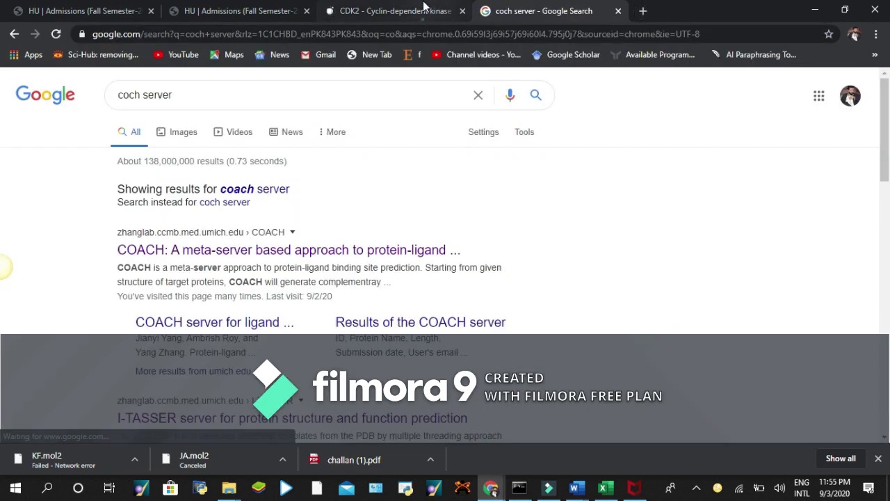
pyautogui.click(424, 7)
pyautogui.click(549, 11)
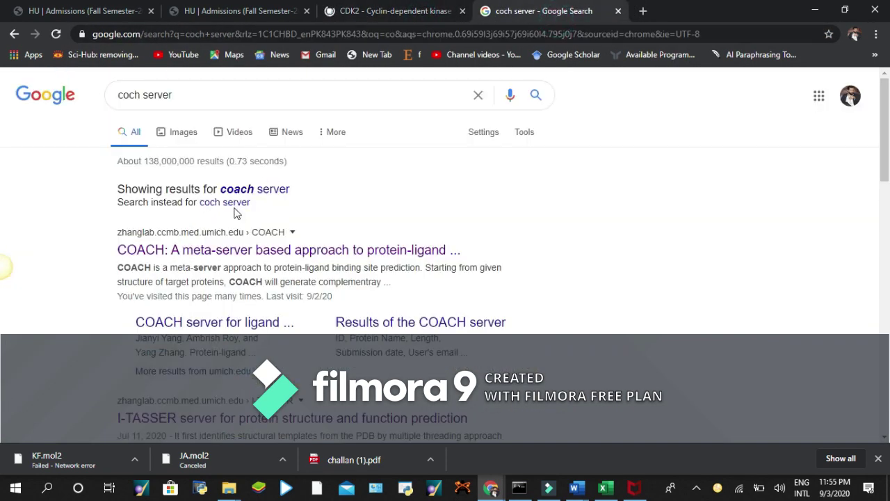
pyautogui.click(170, 255)
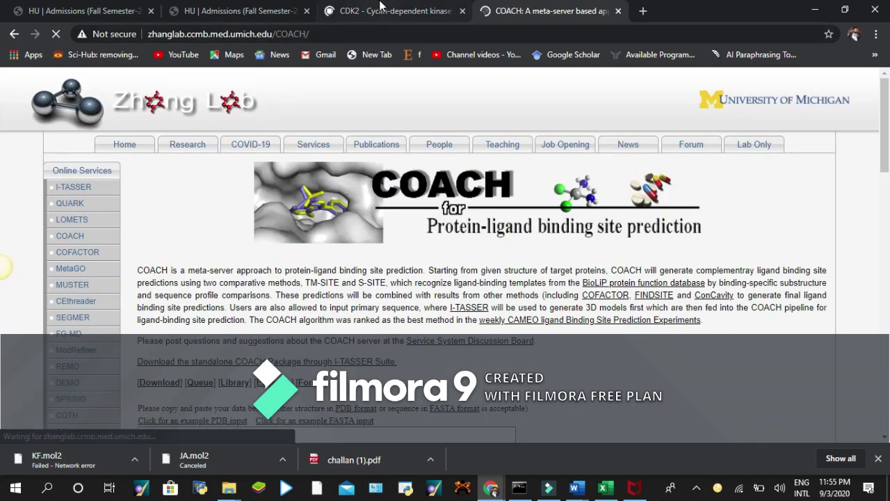
# Look over the CDK2 entry and the COACH submission form, including its structure/sequence file upload.
pyautogui.click(380, 8)
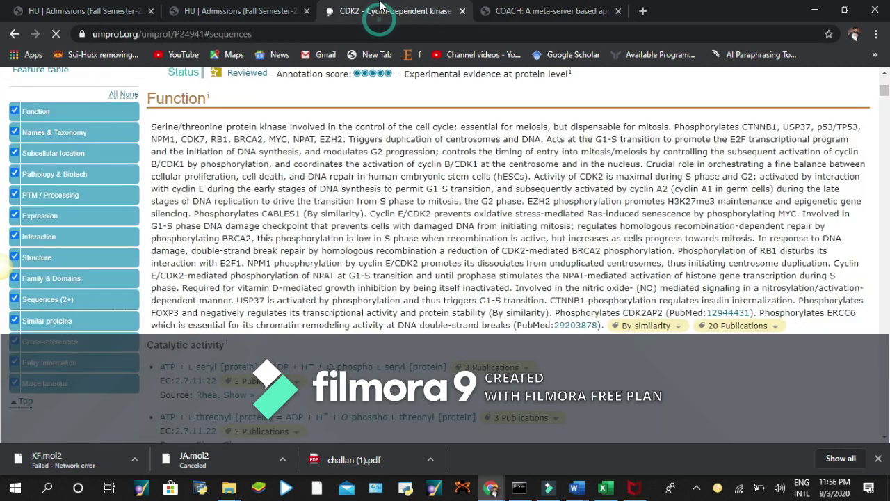
pyautogui.moveTo(885, 89); pyautogui.dragTo(885, 215)
pyautogui.click(497, 7)
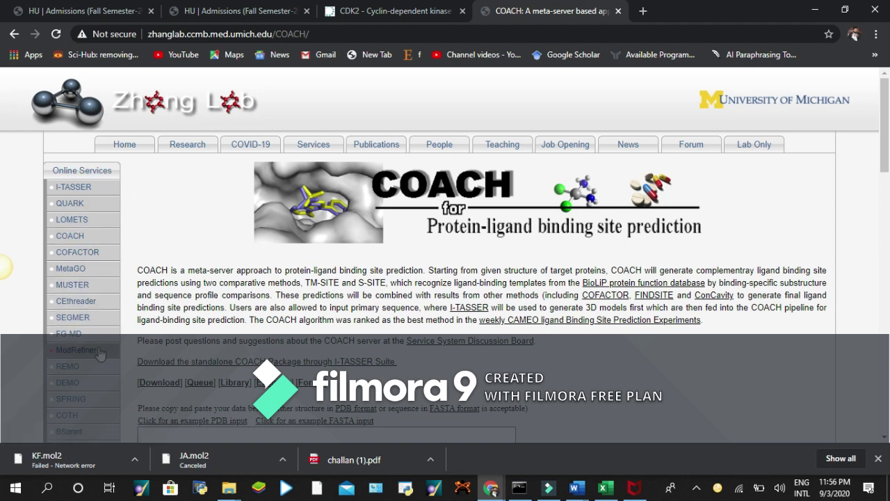
pyautogui.moveTo(885, 103); pyautogui.dragTo(887, 150)
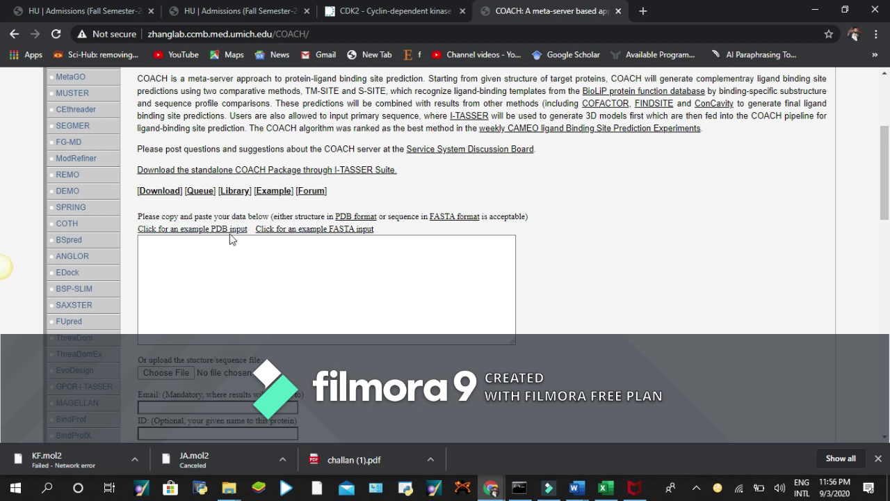
pyautogui.click(163, 374)
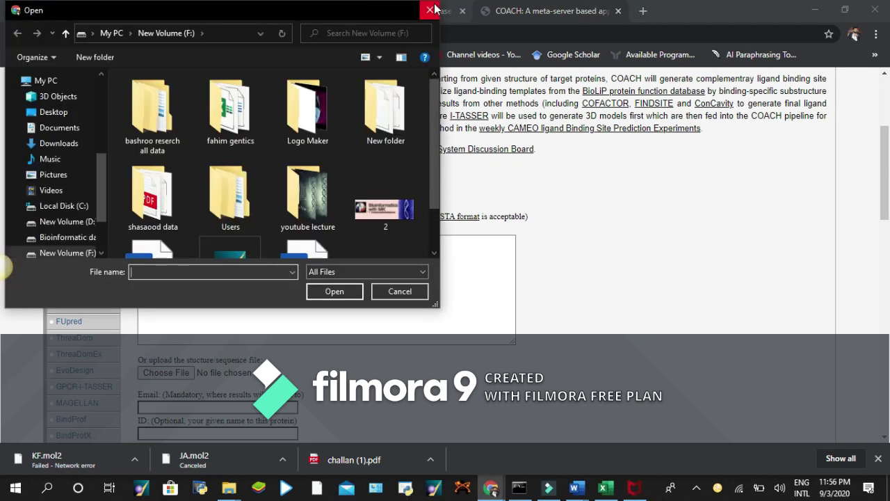
pyautogui.click(432, 9)
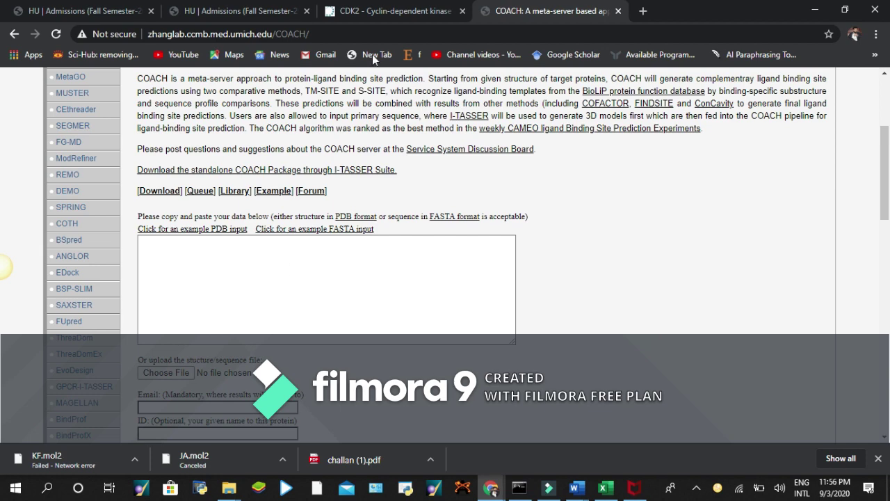
# Return to the CDK2 entry and open the FASTA file of Isoform 1 (P24941-1) in the Sequences section.
pyautogui.click(390, 11)
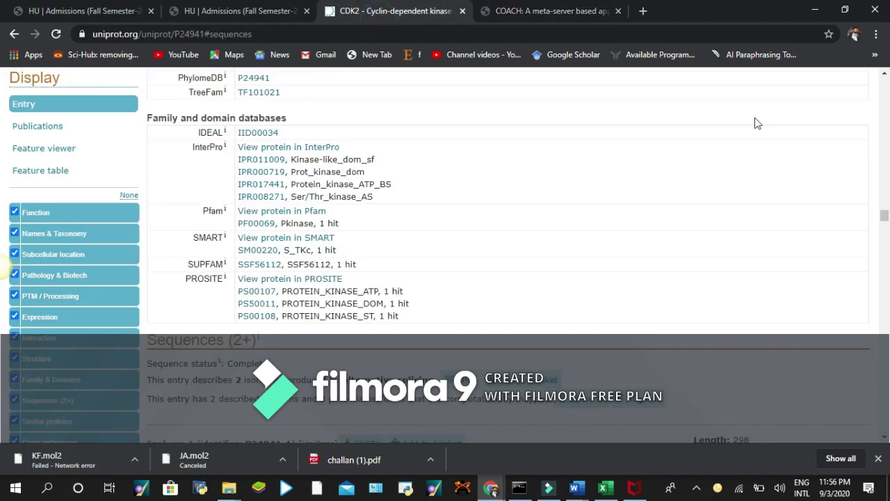
pyautogui.moveTo(883, 215); pyautogui.dragTo(880, 208)
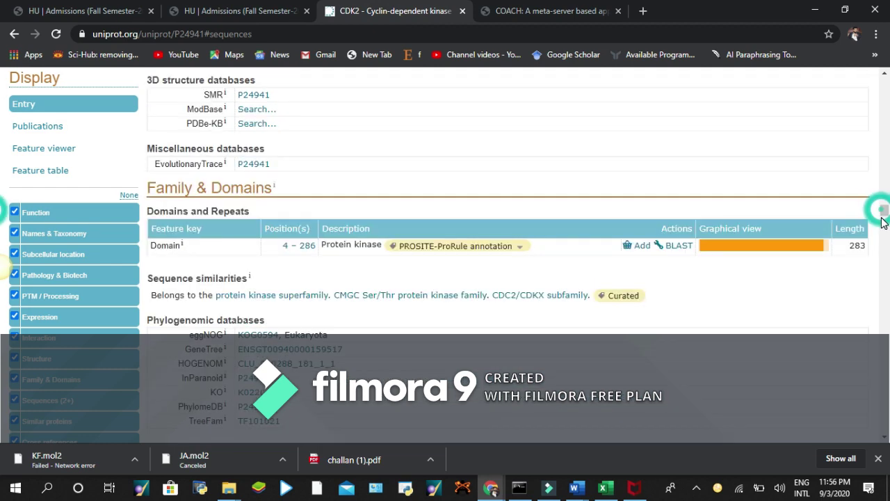
pyautogui.scroll(9, 344, 295)
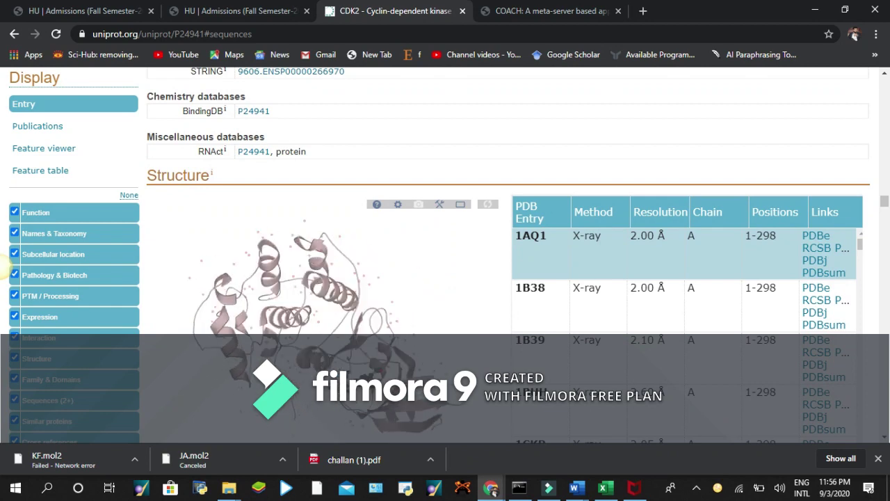
pyautogui.scroll(-10, 5, 268)
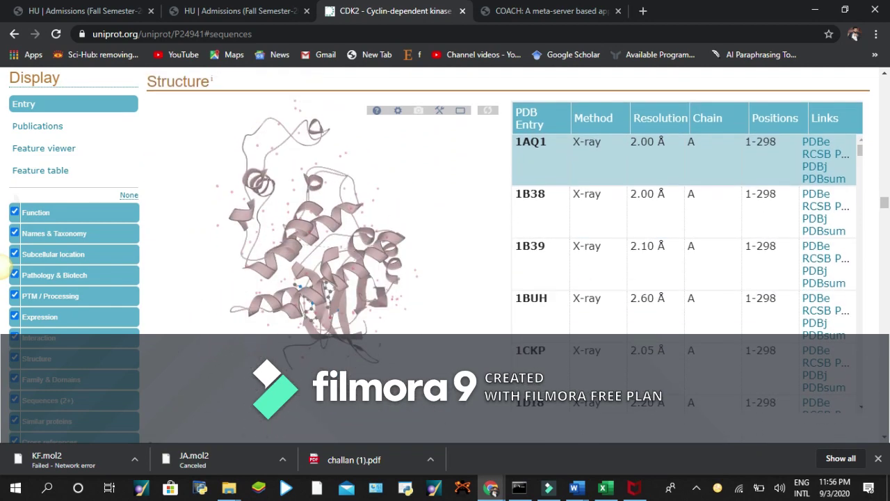
pyautogui.scroll(-4, 6, 268)
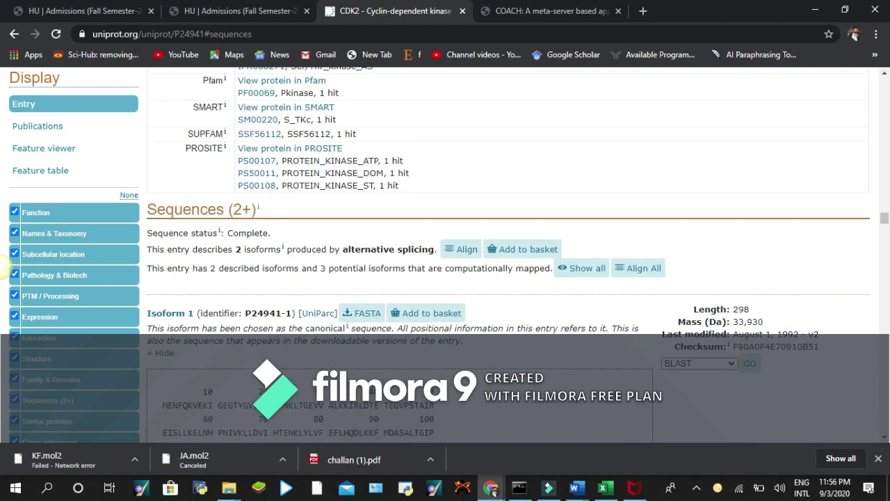
pyautogui.scroll(-12, 5, 267)
pyautogui.scroll(11, 5, 268)
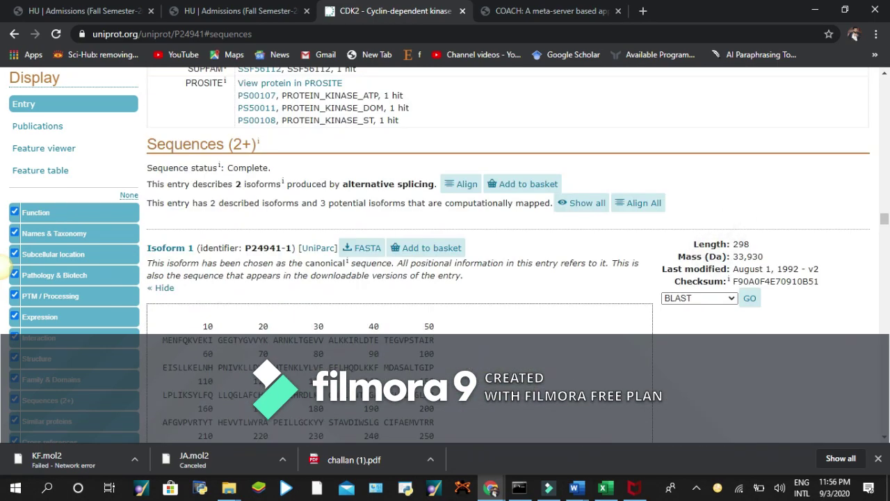
pyautogui.scroll(-1, 6, 268)
pyautogui.click(362, 193)
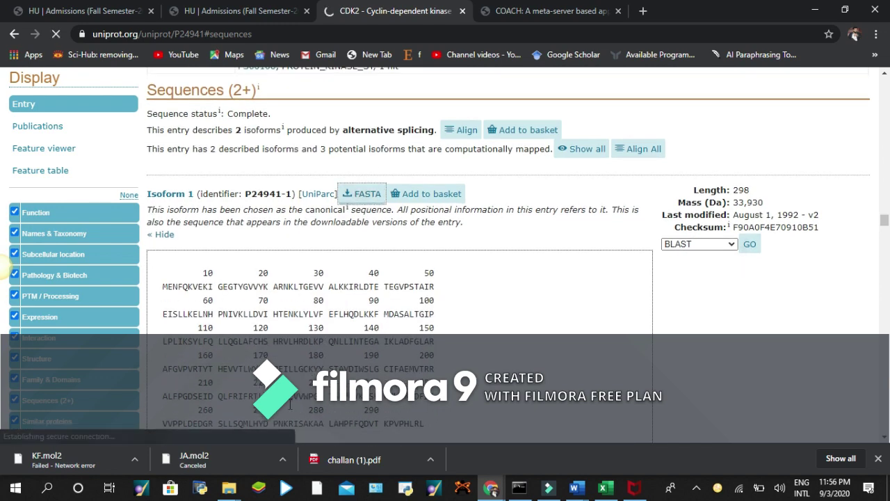
# Copy the CDK2 amino-acid sequence without its header line and paste it into the COACH sequence input box.
pyautogui.moveTo(324, 135); pyautogui.dragTo(2, 91)
pyautogui.hotkey('ctrl', 'c')
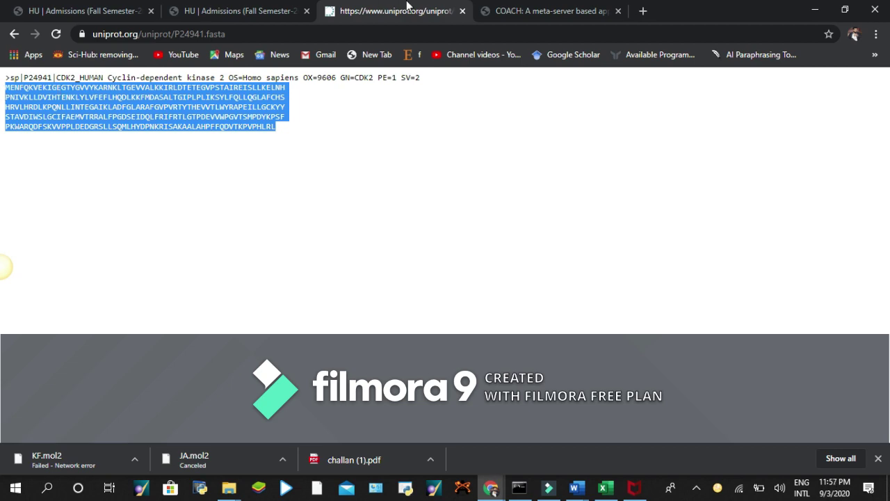
pyautogui.click(542, 10)
pyautogui.click(197, 286)
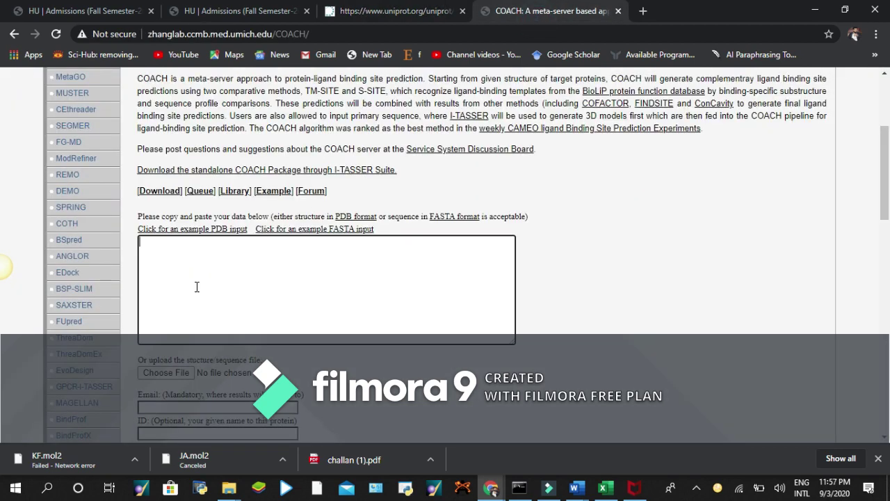
pyautogui.hotkey('ctrl', 'v')
# Fill in the results email and the protein ID cdk2, and run COACH on the sequence.
pyautogui.moveTo(889, 173); pyautogui.dragTo(889, 207)
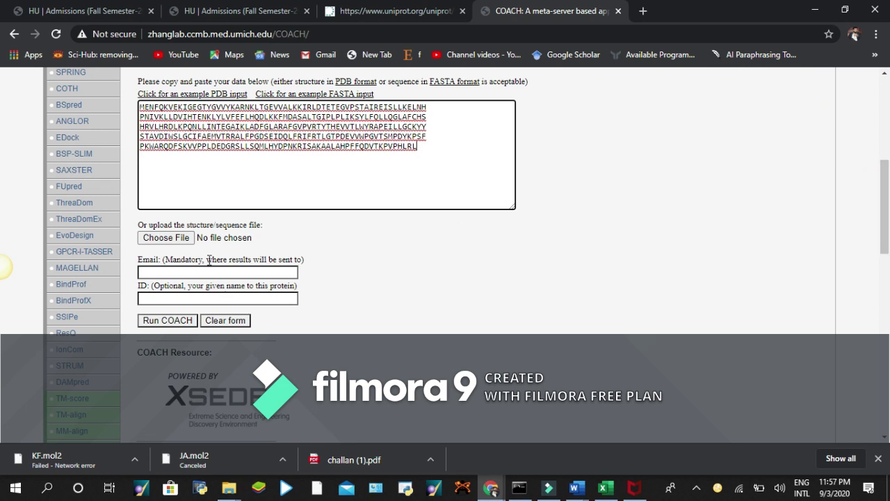
pyautogui.click(180, 272)
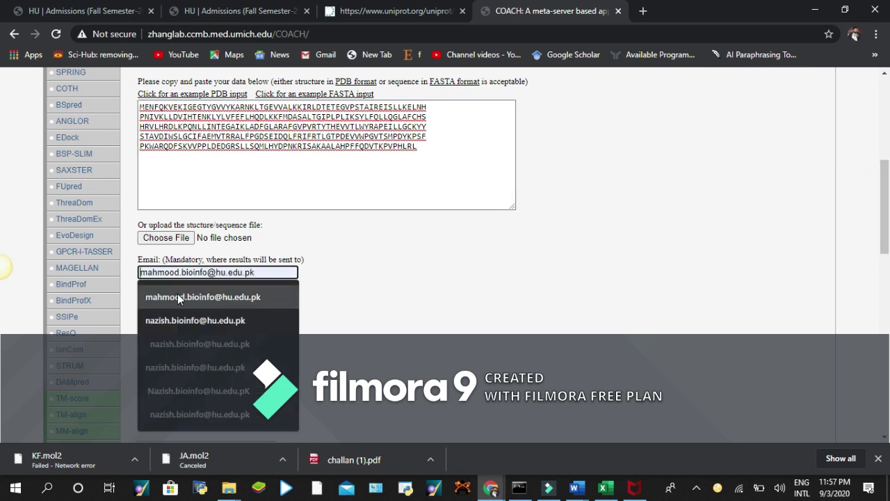
pyautogui.click(178, 294)
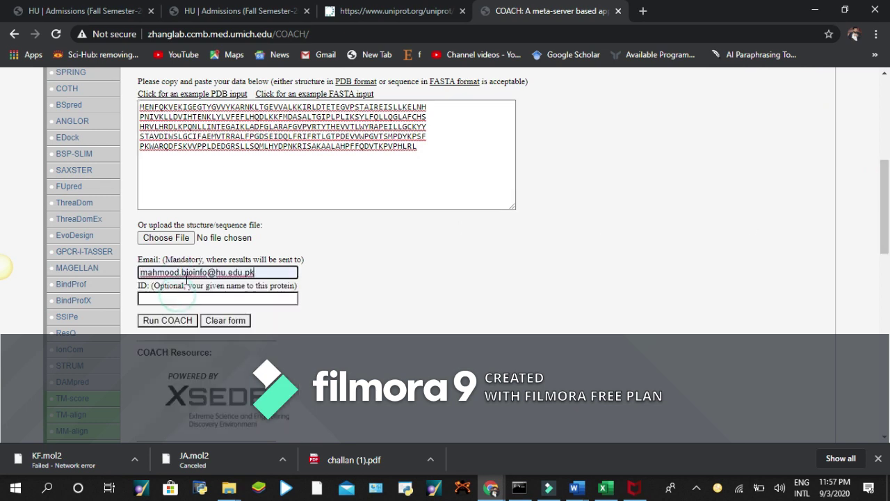
pyautogui.click(153, 299)
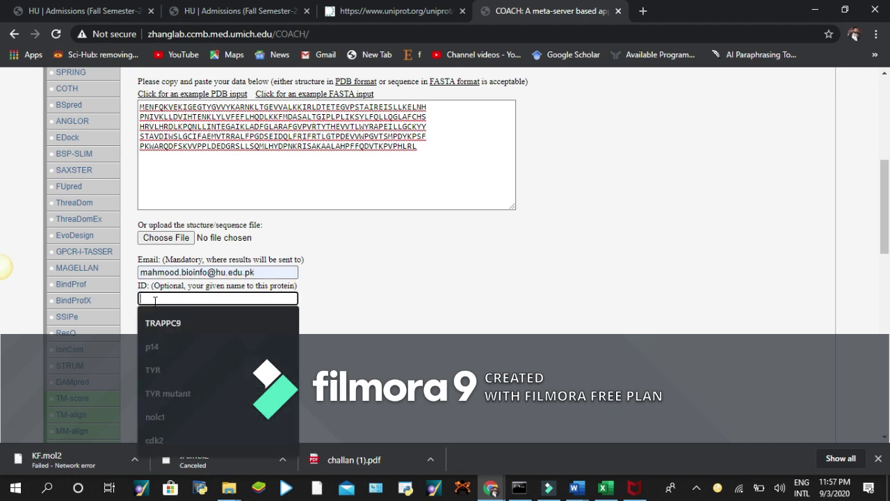
pyautogui.click(155, 440)
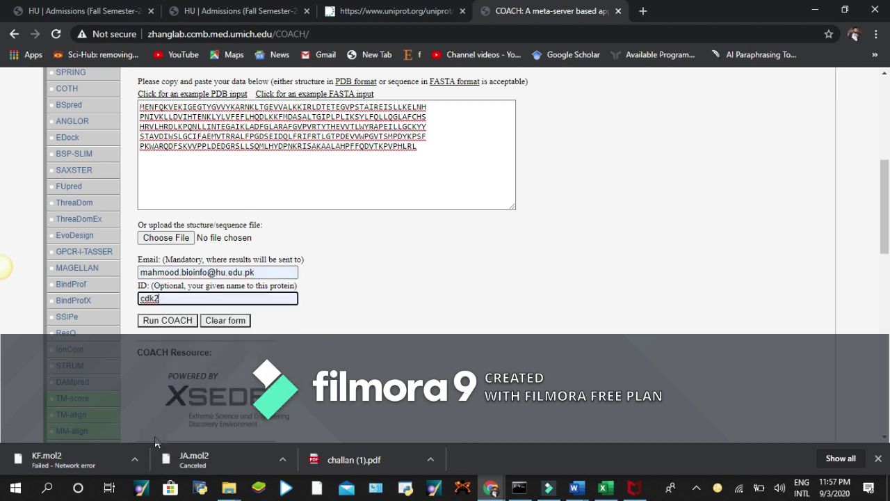
pyautogui.click(165, 321)
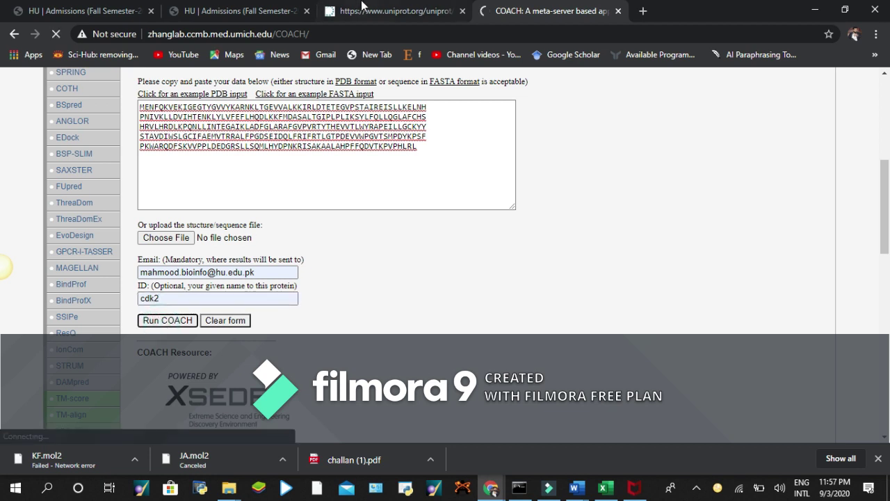
# Open the Hazara University webmail at mail.hu.edu.pk in a new tab.
pyautogui.click(644, 11)
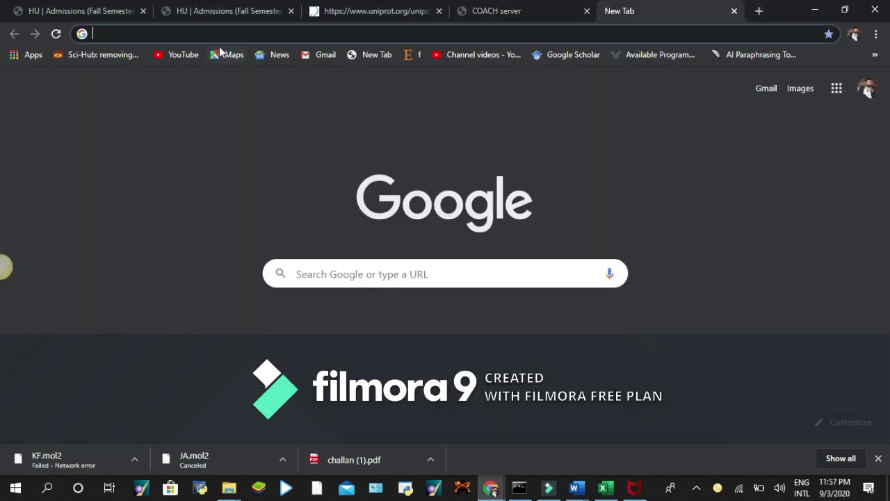
pyautogui.write('mi')
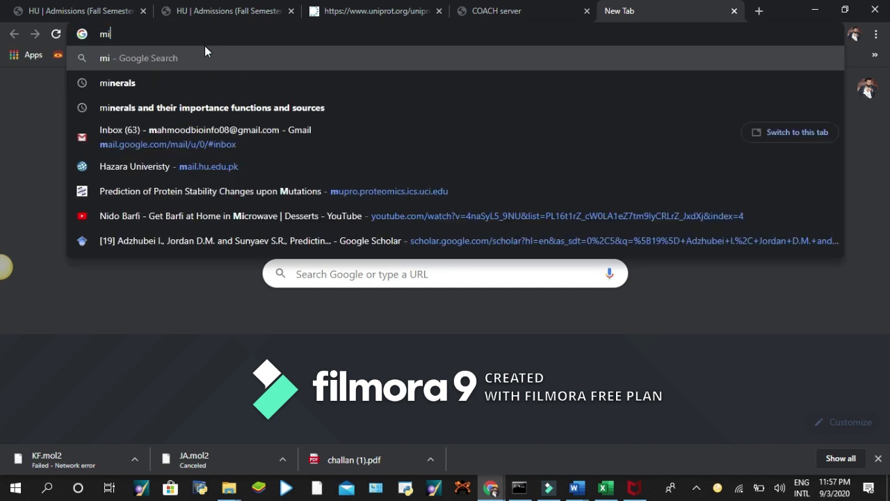
pyautogui.press('BackSpace')
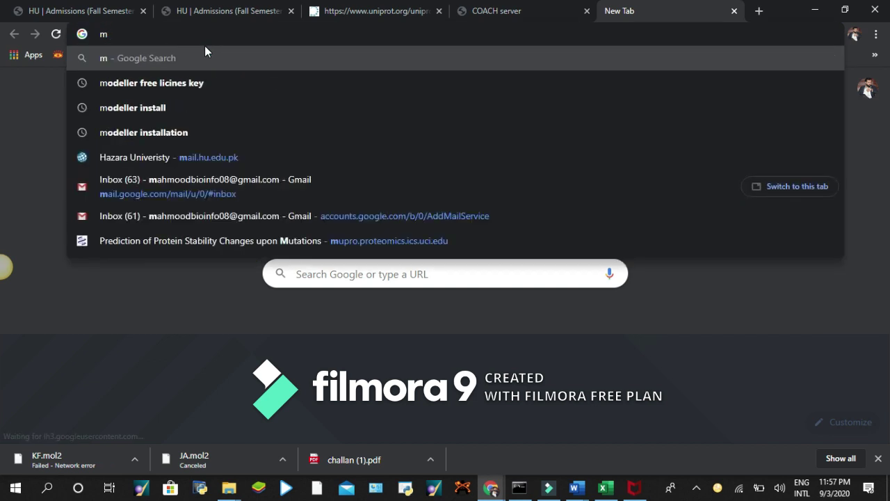
pyautogui.press('BackSpace')
pyautogui.write('mail.hu.edu.pk')
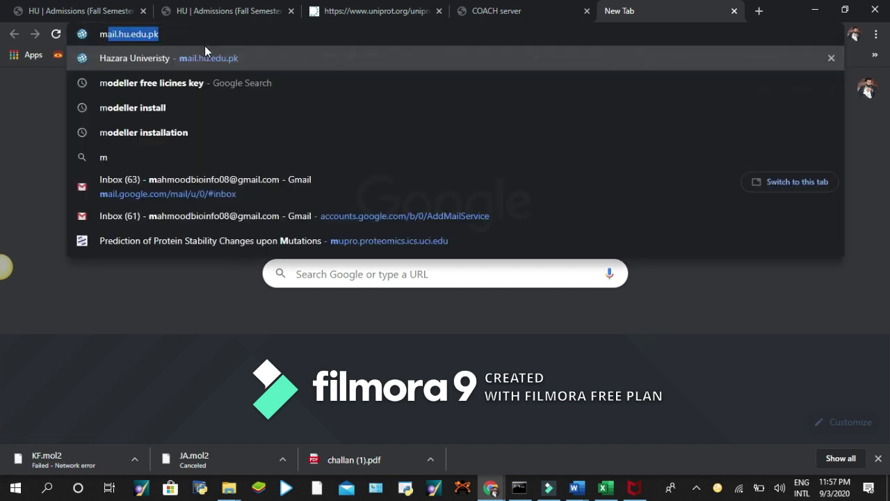
pyautogui.press('Return')
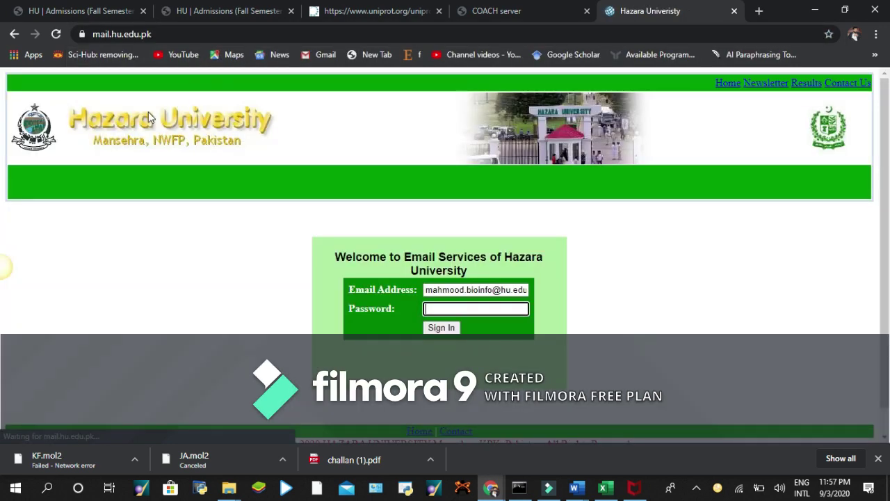
# Enter the account password and sign in to the Hazara University webmail.
pyautogui.click(438, 311)
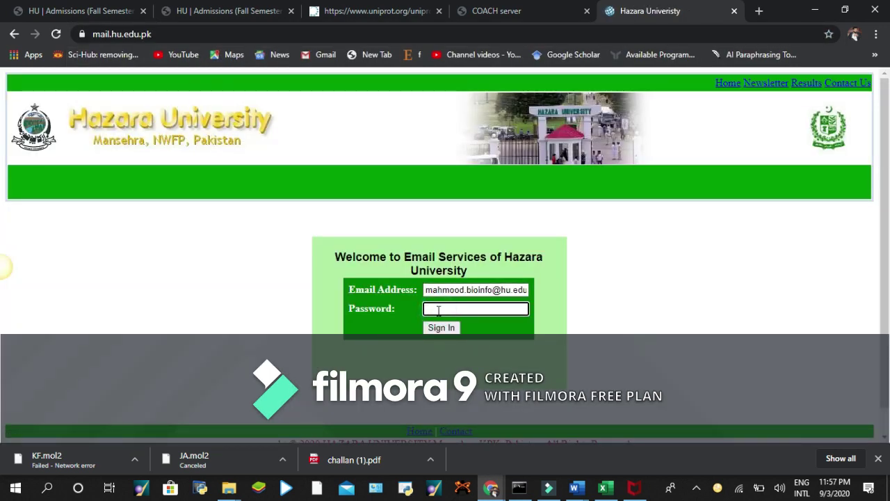
pyautogui.press('Return')
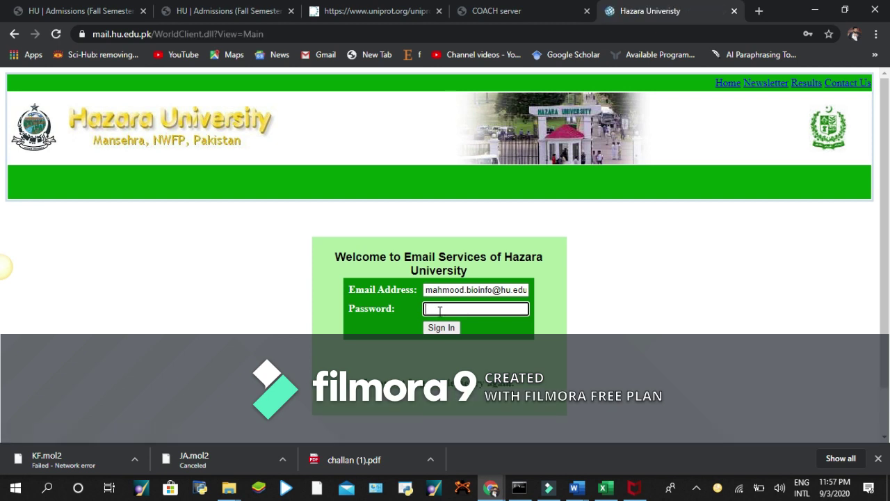
pyautogui.write('••')
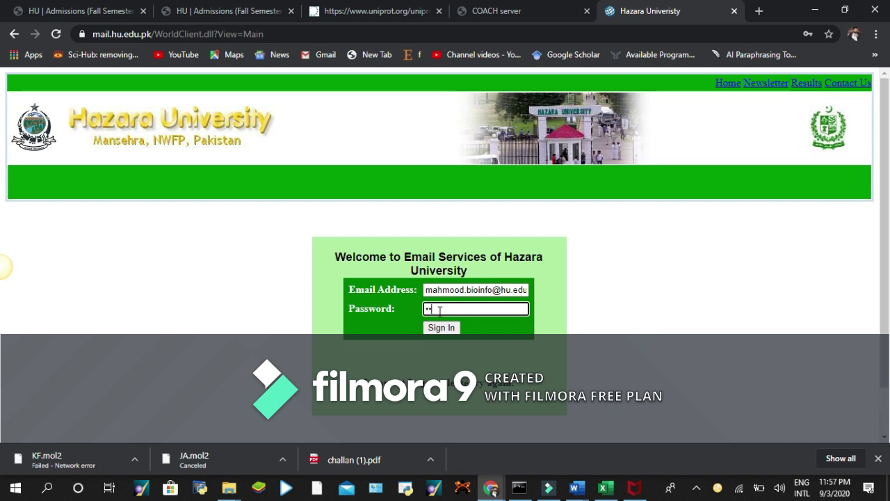
pyautogui.write('•••')
pyautogui.press('Return')
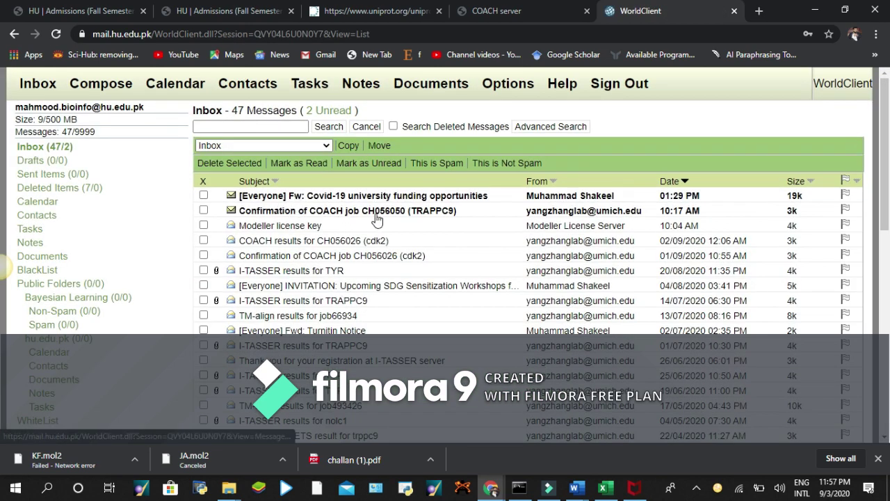
# Open the COACH results email for the cdk2 job and follow its results link to the COACH results page.
pyautogui.click(340, 241)
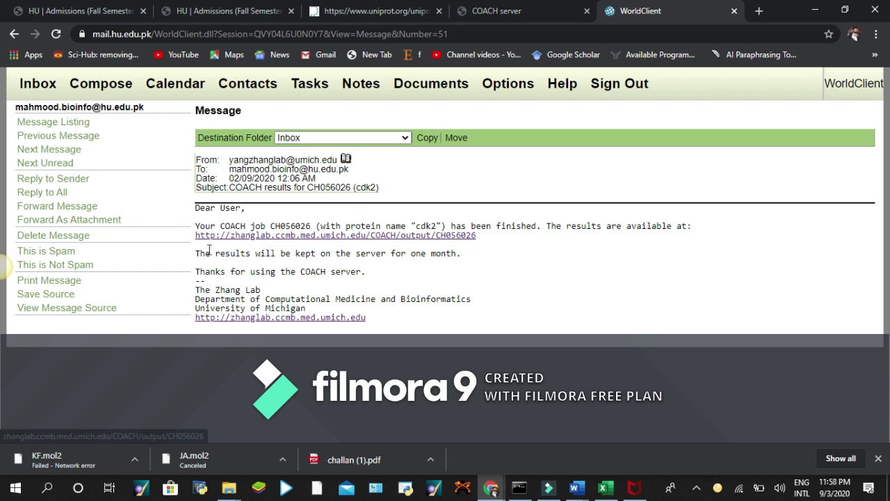
pyautogui.click(438, 237)
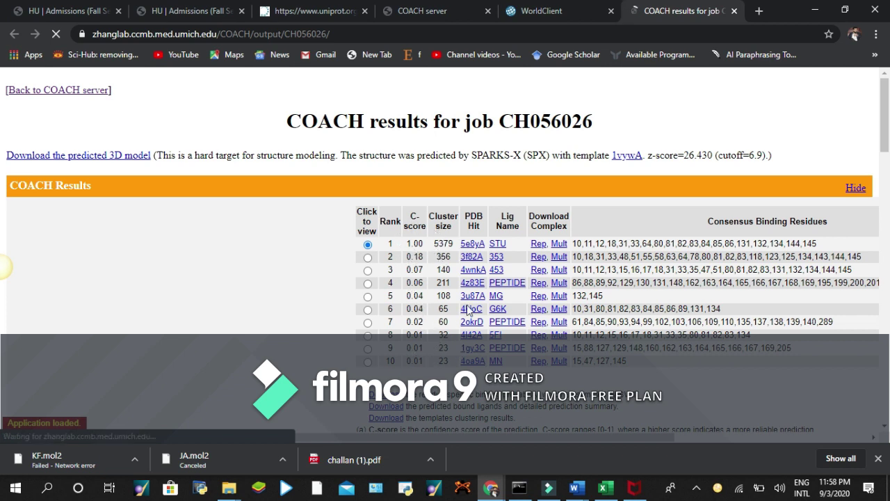
pyautogui.moveTo(885, 114); pyautogui.dragTo(886, 123)
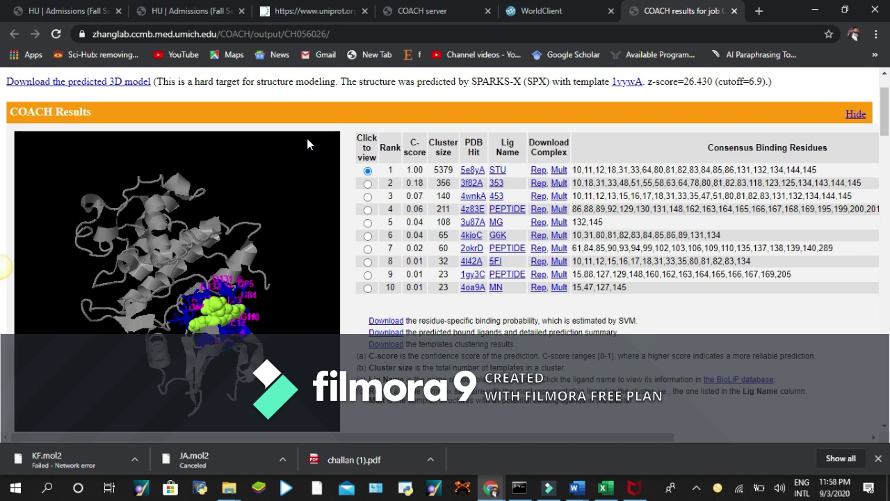
pyautogui.moveTo(888, 99)
pyautogui.mouseDown()
pyautogui.moveTo(888, 117)
pyautogui.moveTo(886, 97)
pyautogui.mouseUp()
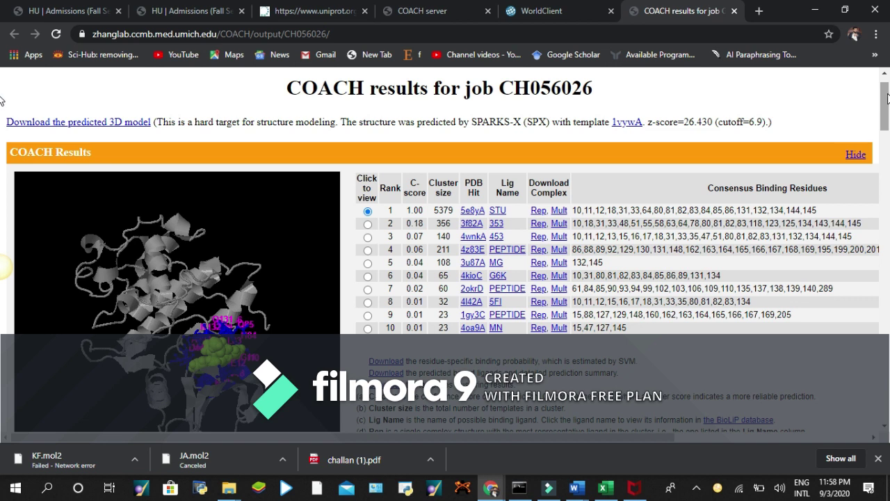
# Review the TM-SITE results and rotate their 3D model to inspect the predicted binding site.
pyautogui.moveTo(886, 97); pyautogui.dragTo(884, 153)
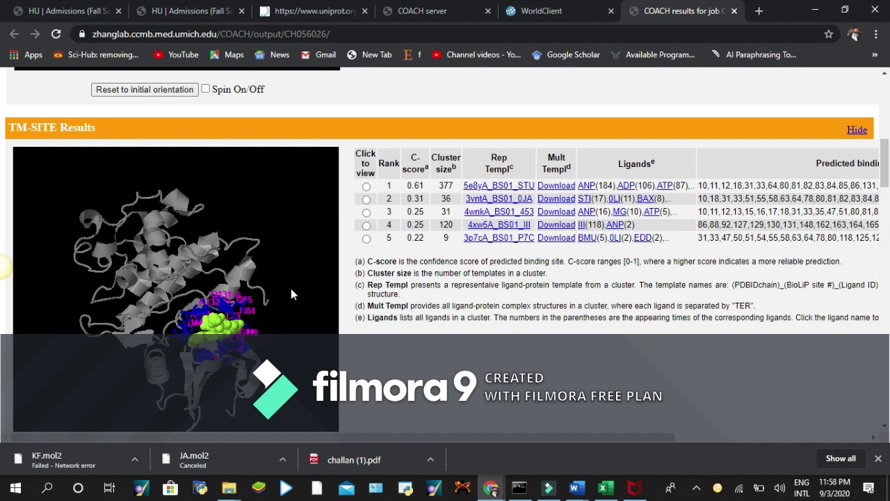
pyautogui.moveTo(314, 285); pyautogui.dragTo(150, 353)
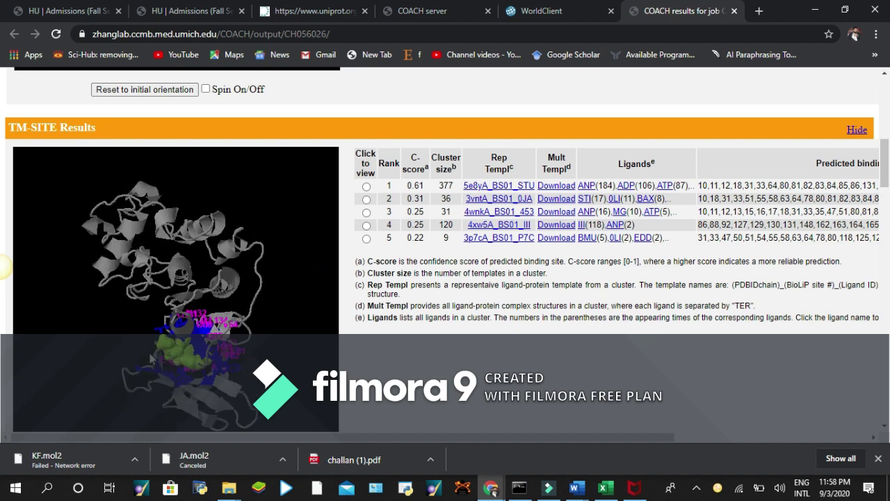
pyautogui.moveTo(886, 151); pyautogui.dragTo(888, 103)
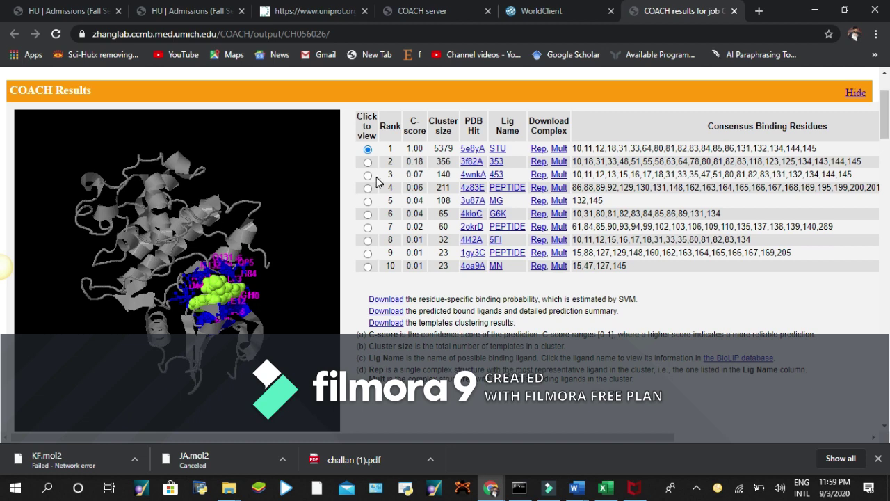
# Inspect the rank 1 COACH binding site by enlarging and rotating its 3D model and highlighting its consensus binding residues.
pyautogui.scroll(5, 252, 238)
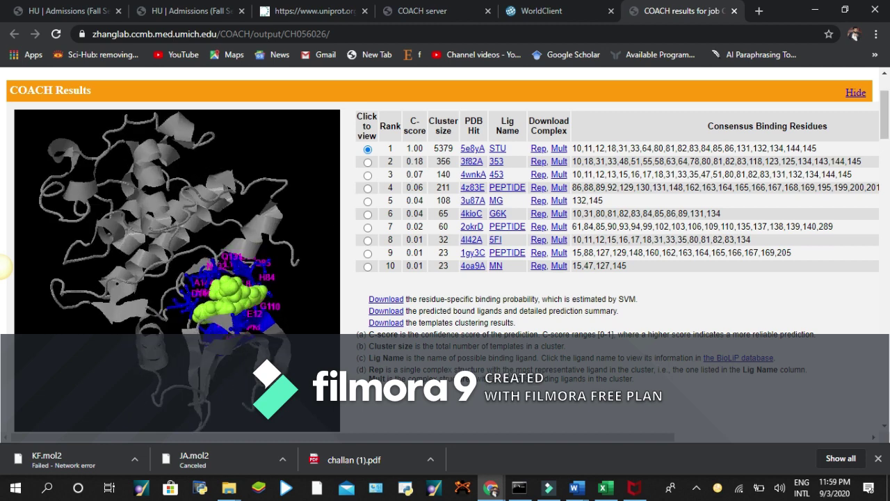
pyautogui.moveTo(188, 241); pyautogui.dragTo(143, 226)
pyautogui.moveTo(1, 266)
pyautogui.mouseDown()
pyautogui.moveTo(41, 263)
pyautogui.moveTo(2, 267)
pyautogui.mouseUp()
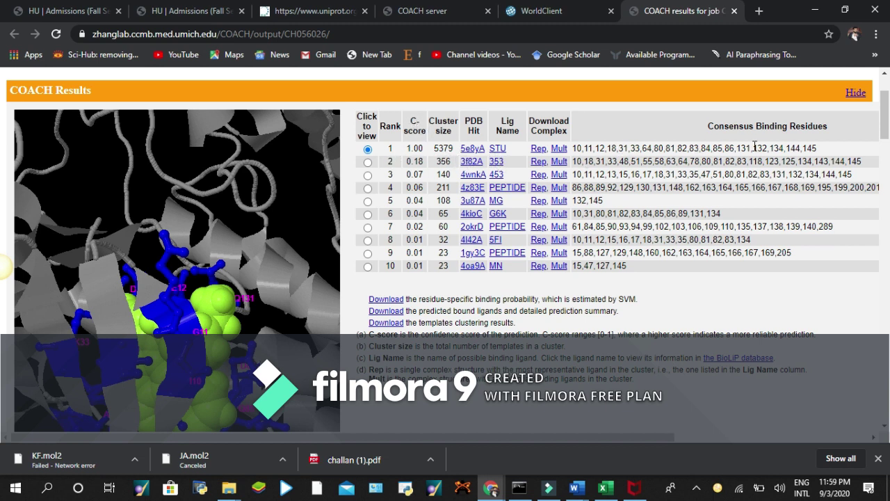
pyautogui.moveTo(820, 148); pyautogui.dragTo(579, 150)
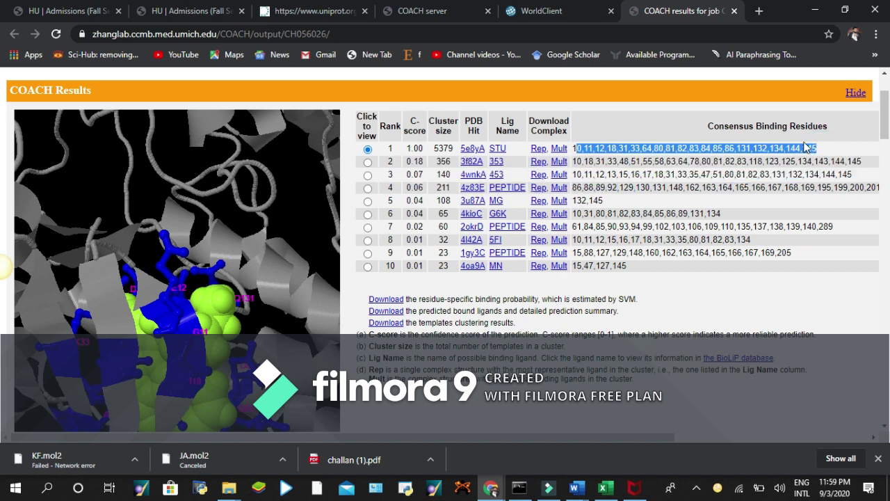
pyautogui.click(843, 145)
pyautogui.moveTo(884, 129); pyautogui.dragTo(884, 122)
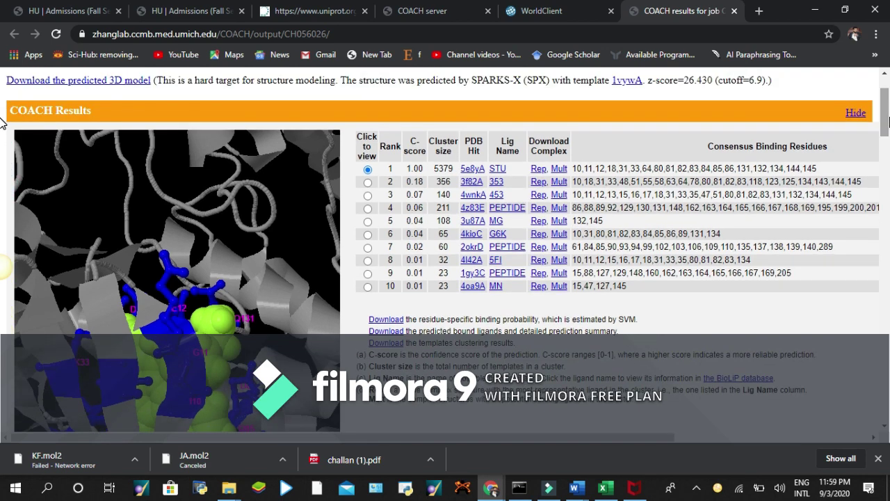
# Open the BioLiP record of the rank 1 PDB hit 5e8yA and download the rank 1 Mult complex from the COACH results.
pyautogui.click(468, 171)
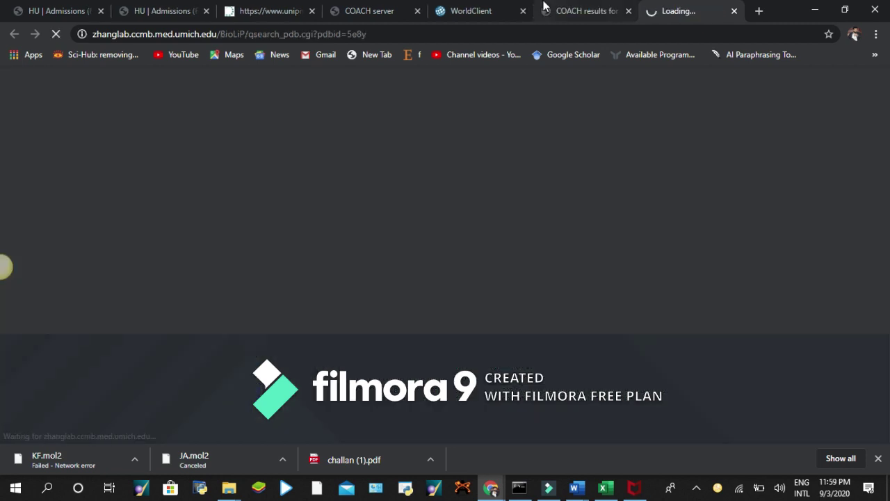
pyautogui.click(550, 10)
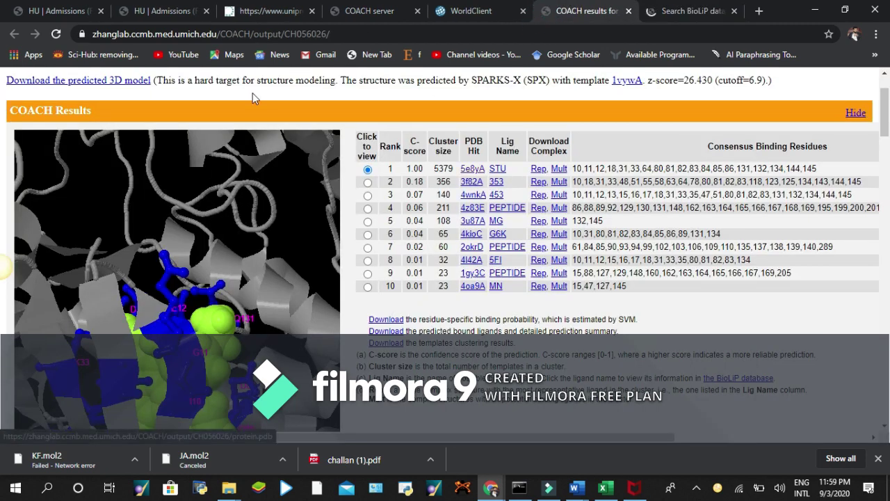
pyautogui.click(556, 174)
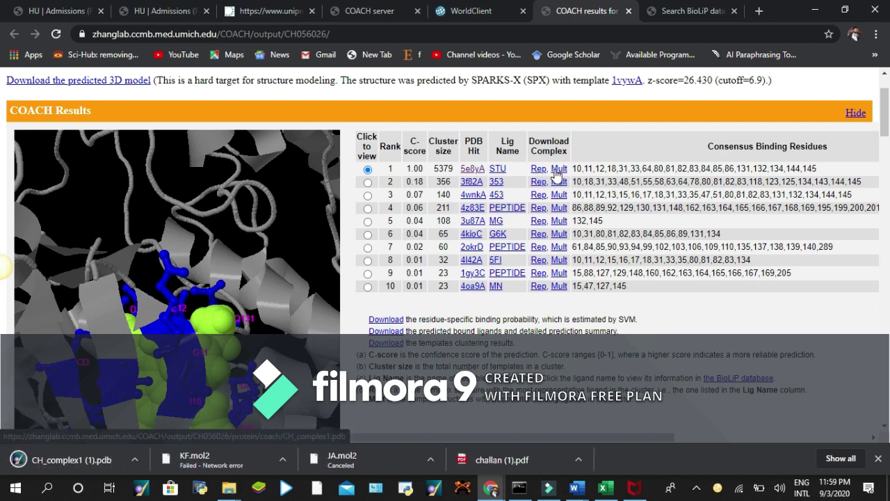
# Examine the BioLiP search result for PDB ID 5e8y and return to the COACH results page.
pyautogui.click(684, 10)
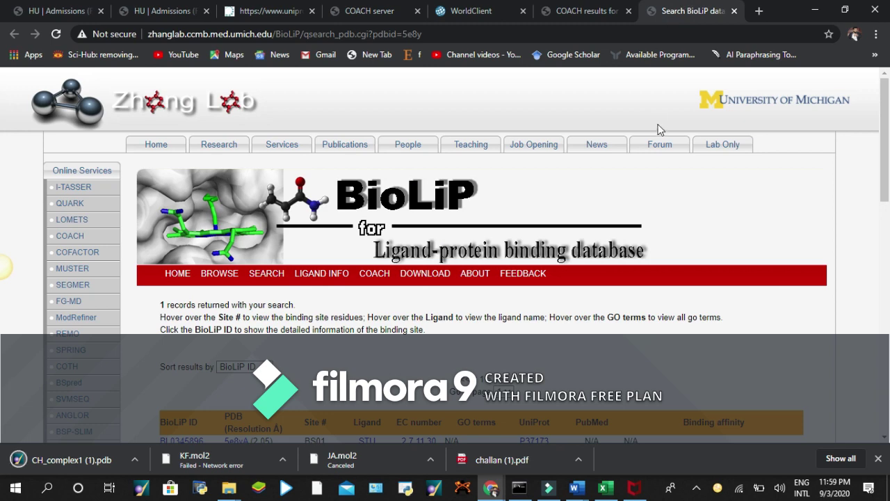
pyautogui.moveTo(887, 123)
pyautogui.mouseDown()
pyautogui.moveTo(888, 212)
pyautogui.moveTo(888, 113)
pyautogui.mouseUp()
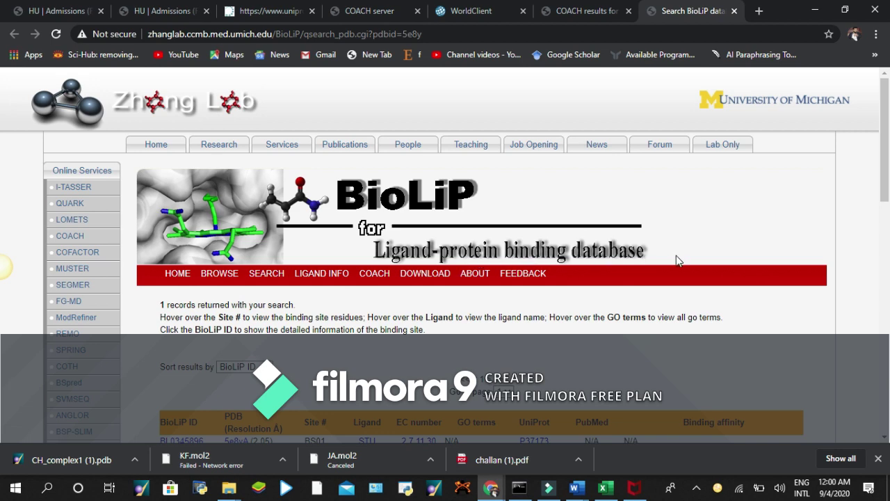
pyautogui.moveTo(886, 164); pyautogui.dragTo(885, 197)
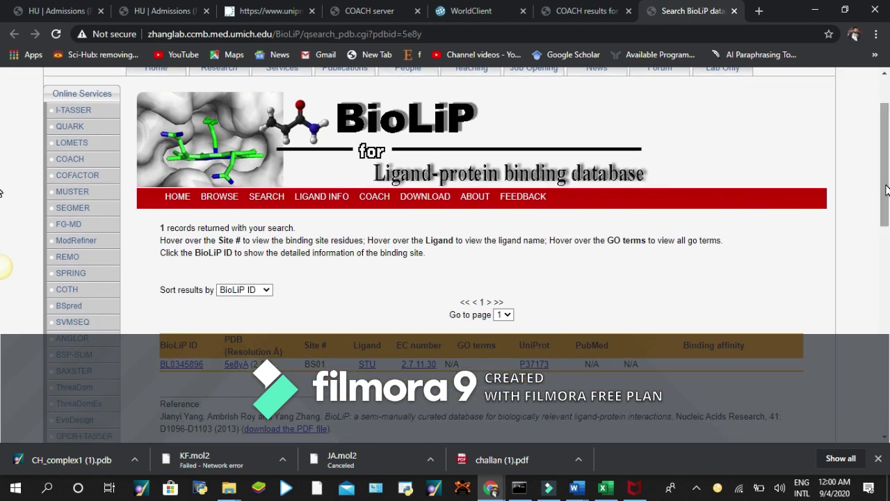
pyautogui.click(584, 10)
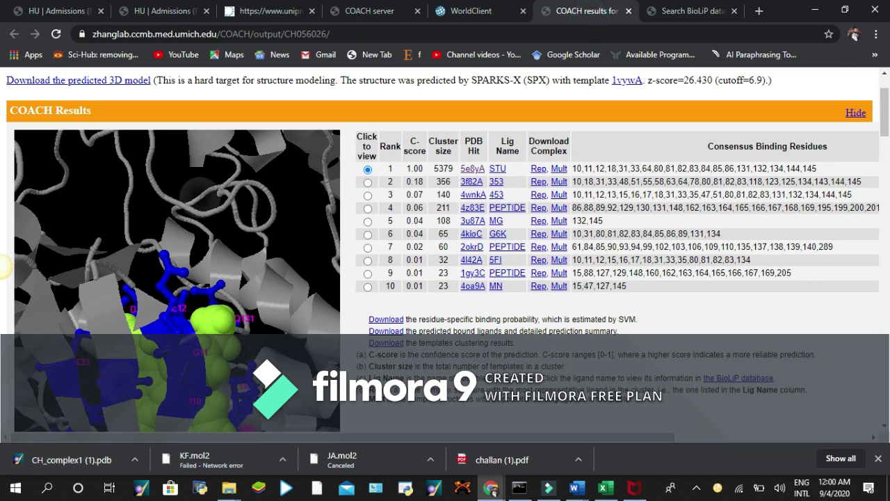
pyautogui.click(241, 243)
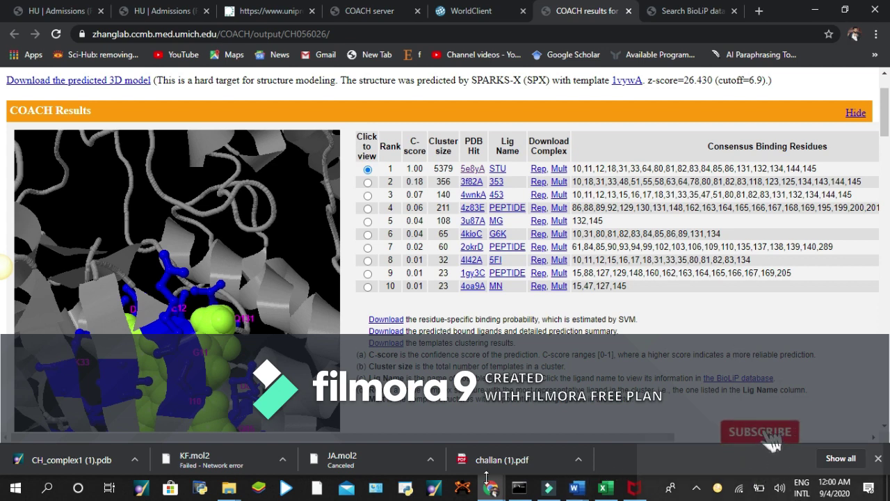
pyautogui.click(696, 487)
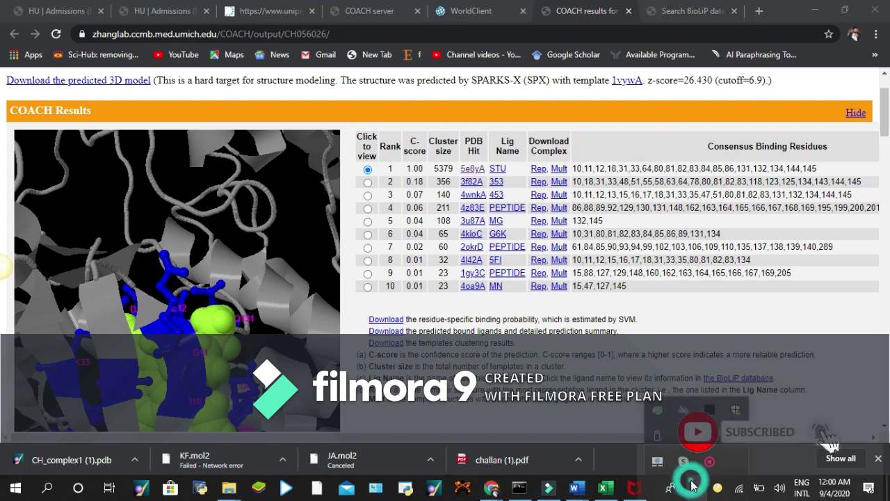
pyautogui.click(487, 309)
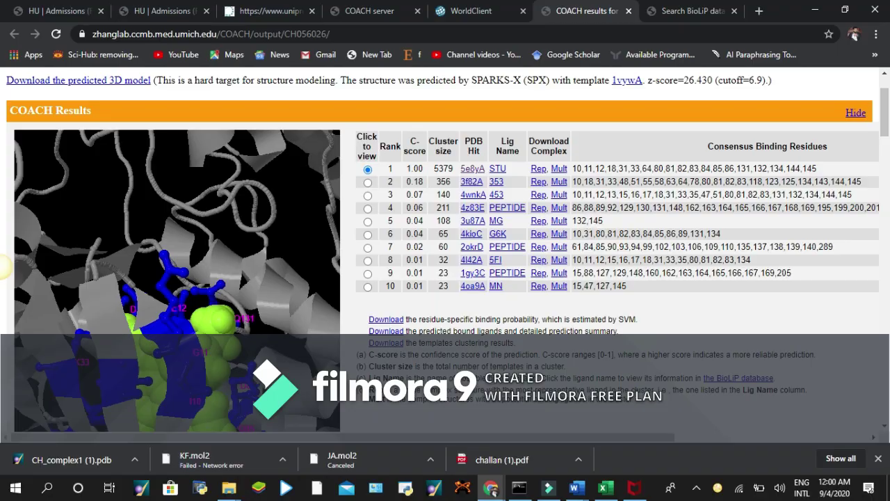